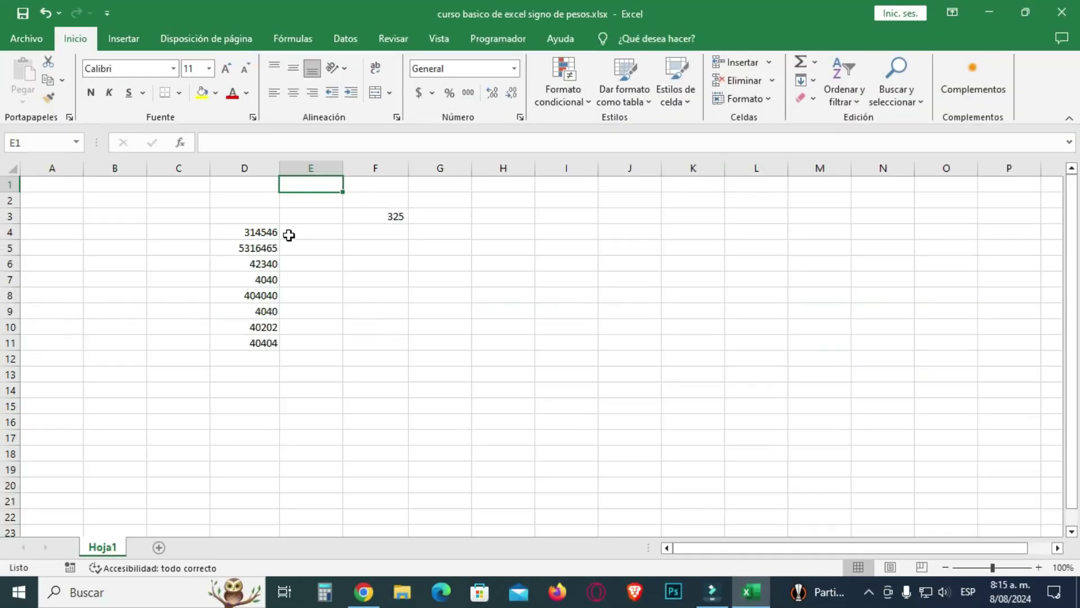
# Step: Select D4:D11 and then F3, and look over the Insertar commands before returning to Inicio
pyautogui.moveTo(268, 230); pyautogui.dragTo(266, 363)
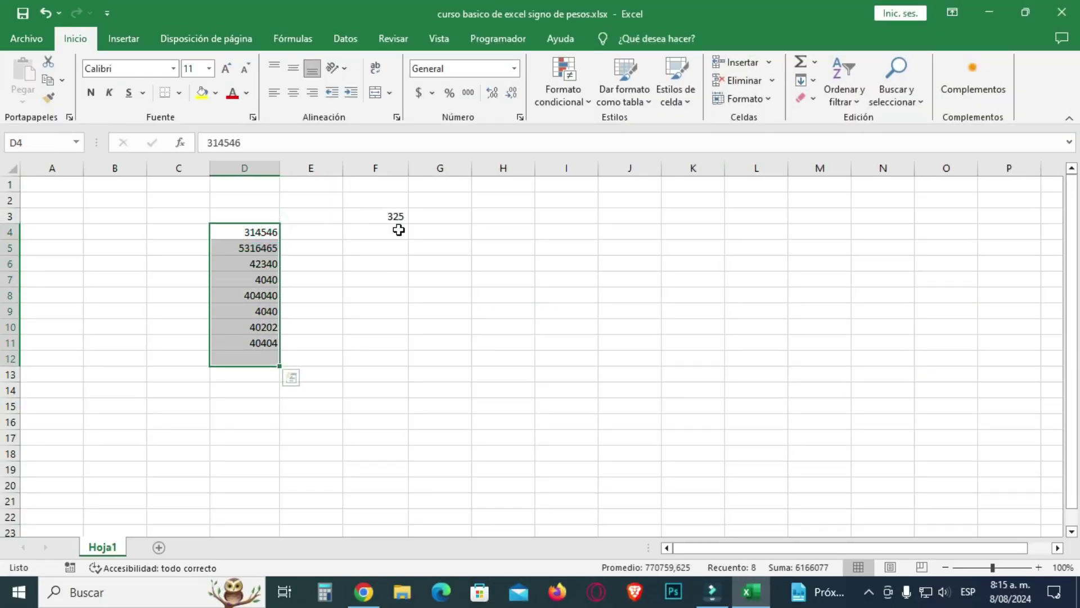
pyautogui.click(388, 213)
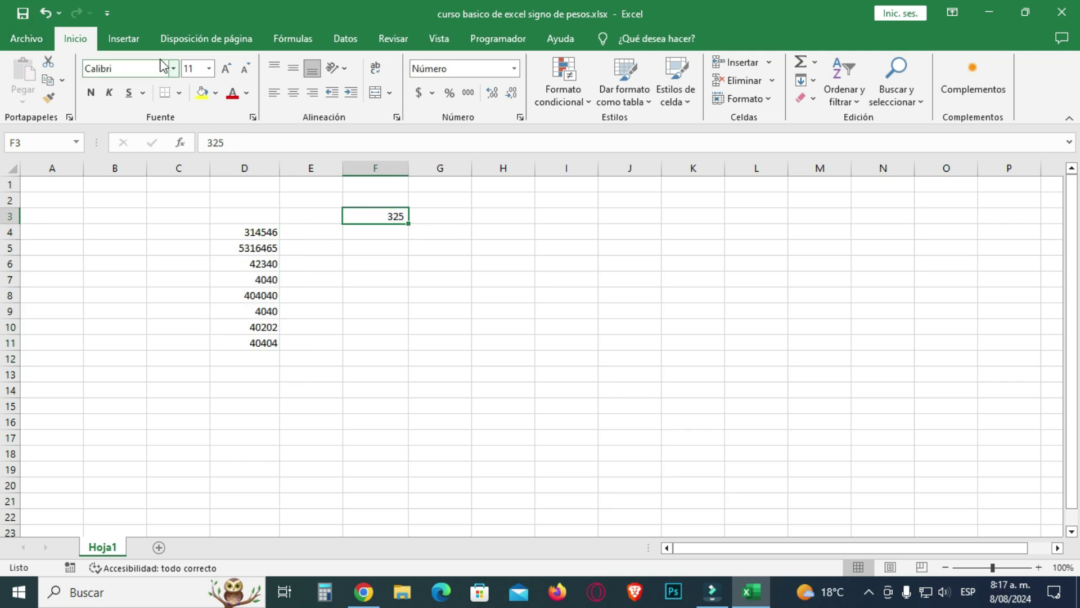
pyautogui.moveTo(7, 84); pyautogui.dragTo(408, 87)
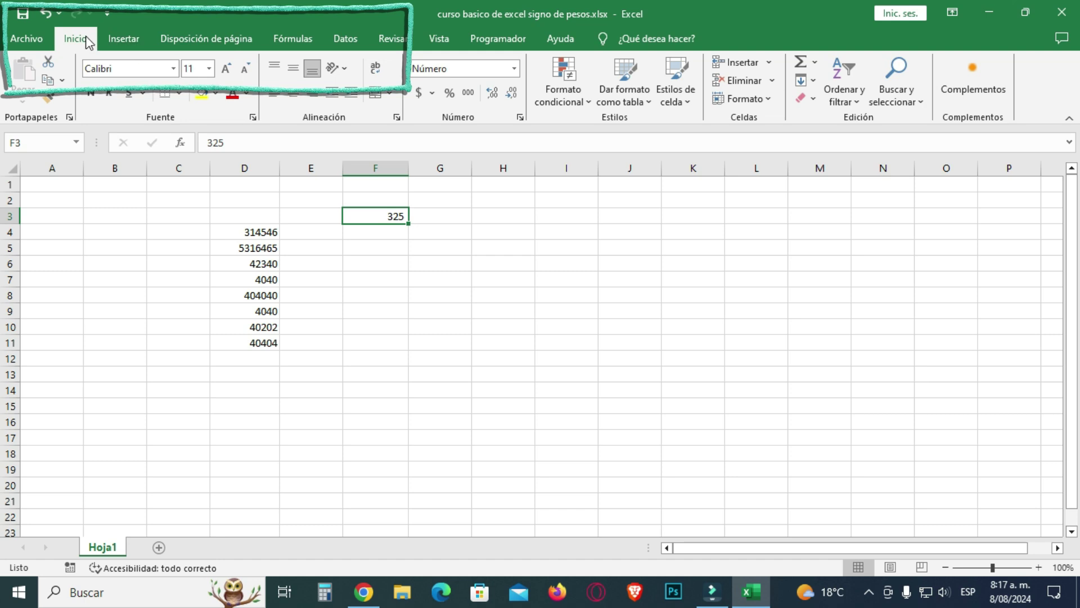
pyautogui.press('Escape')
pyautogui.click(135, 41)
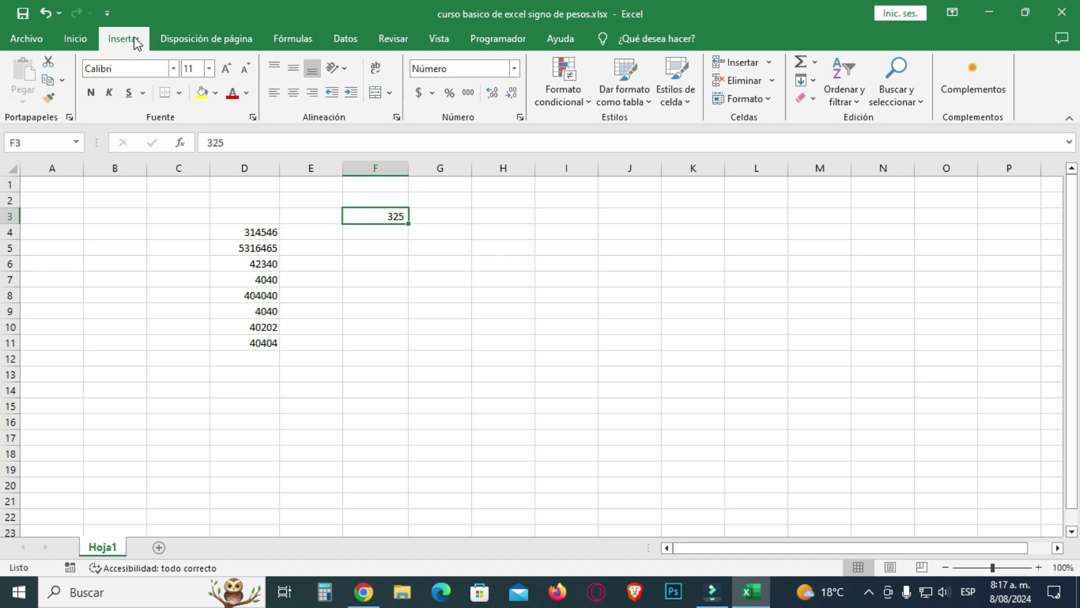
pyautogui.click(77, 39)
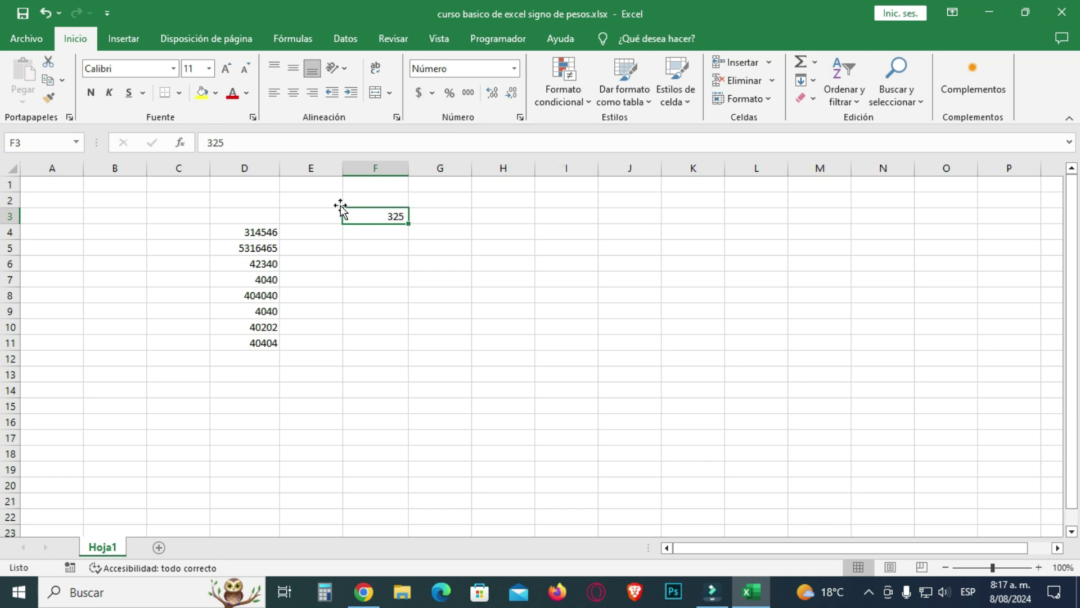
# Step: Give F3 the $ accounting format, showing $ 325,00, and bring up its Format Cells settings
pyautogui.moveTo(341, 206); pyautogui.dragTo(393, 217)
pyautogui.click(420, 93)
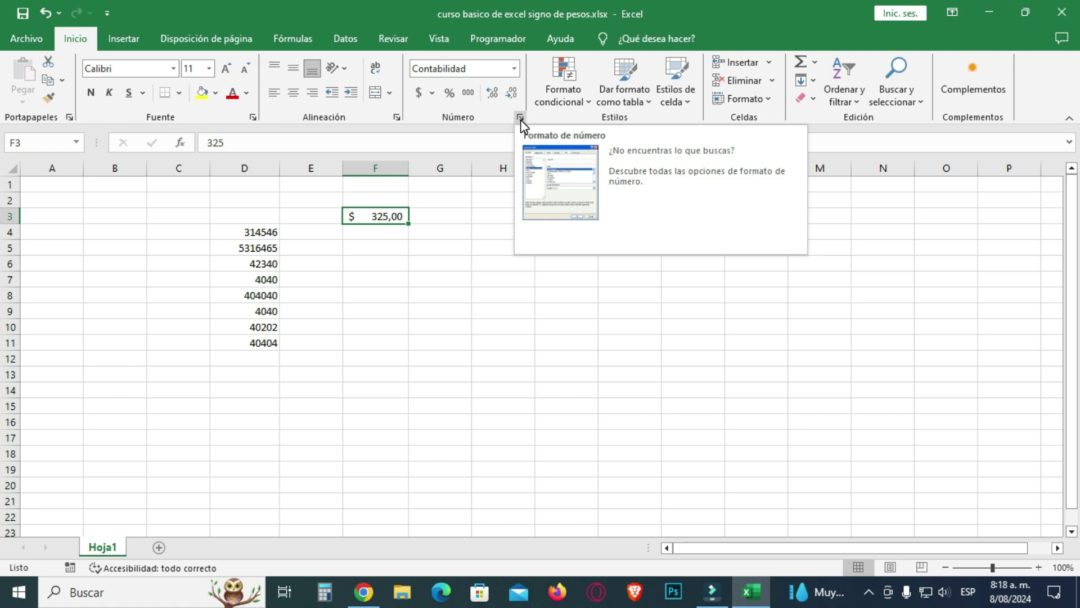
pyautogui.click(520, 117)
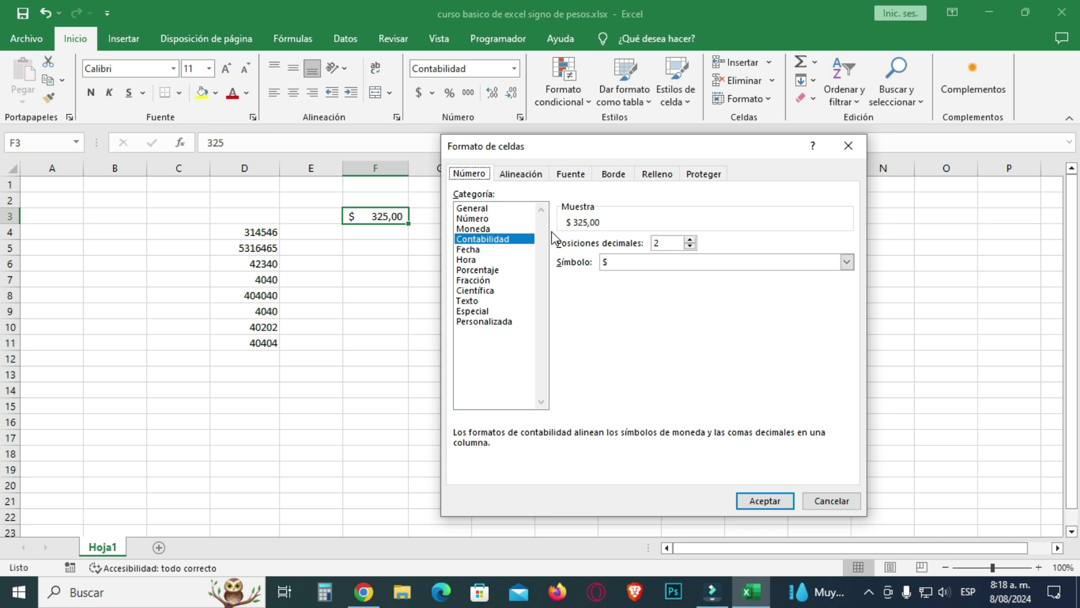
# Step: Switch F3 to Moneda (Currency) with 0 decimal places so it shows $ 325
pyautogui.click(479, 230)
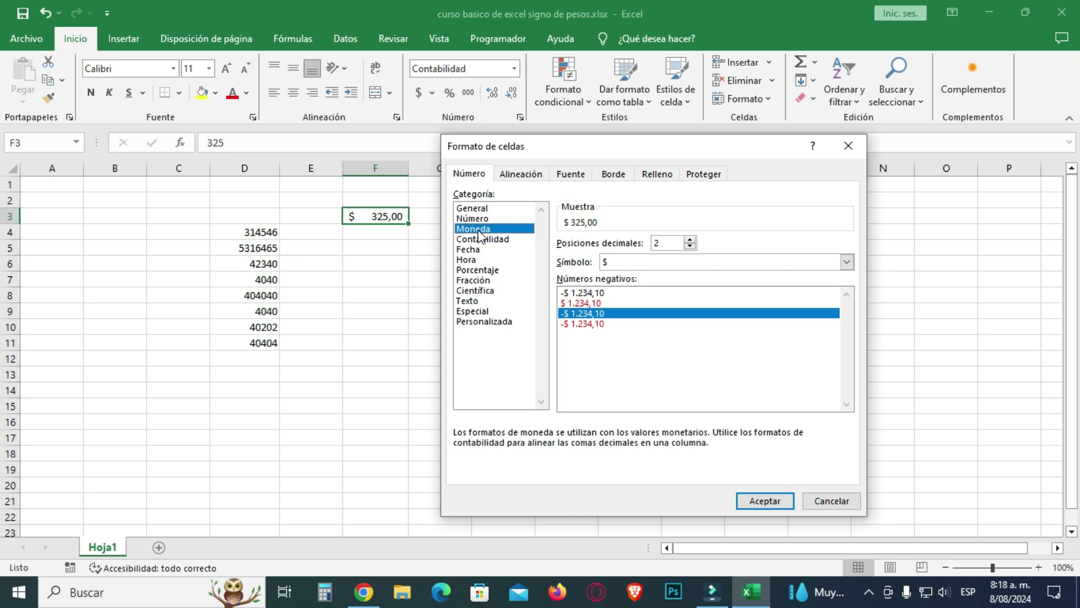
pyautogui.click(690, 247)
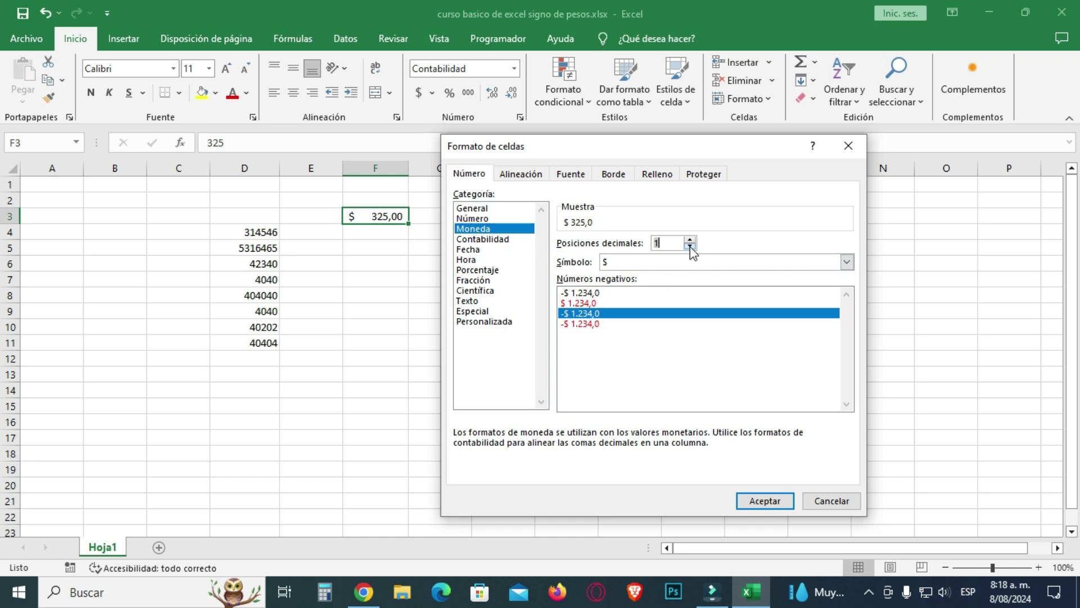
pyautogui.click(690, 246)
pyautogui.click(765, 500)
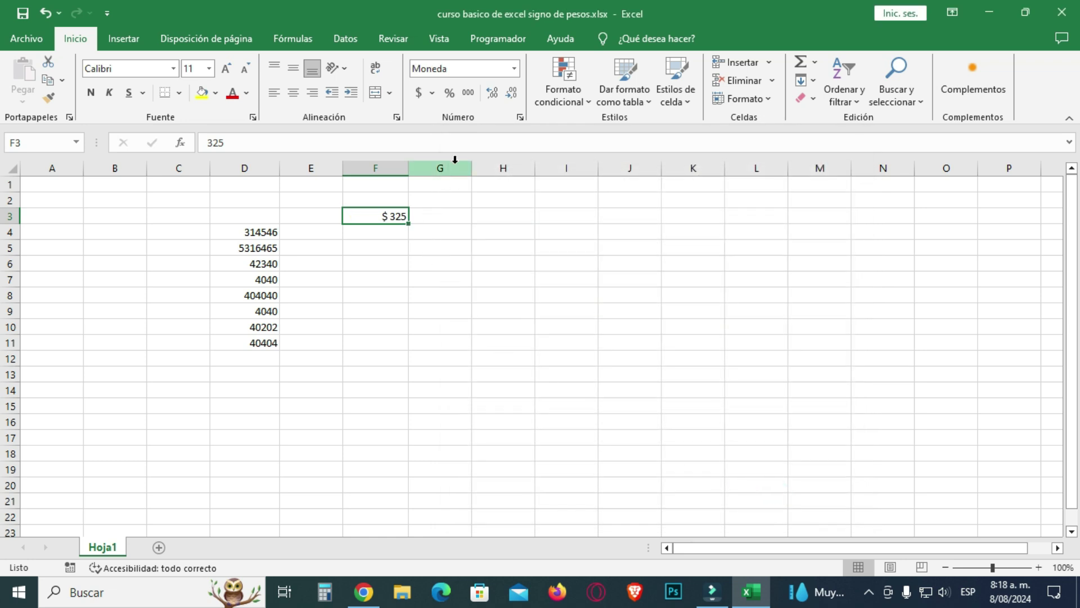
# Step: Raise F3's currency format to 3 decimal places so it shows $ 325,000
pyautogui.click(432, 94)
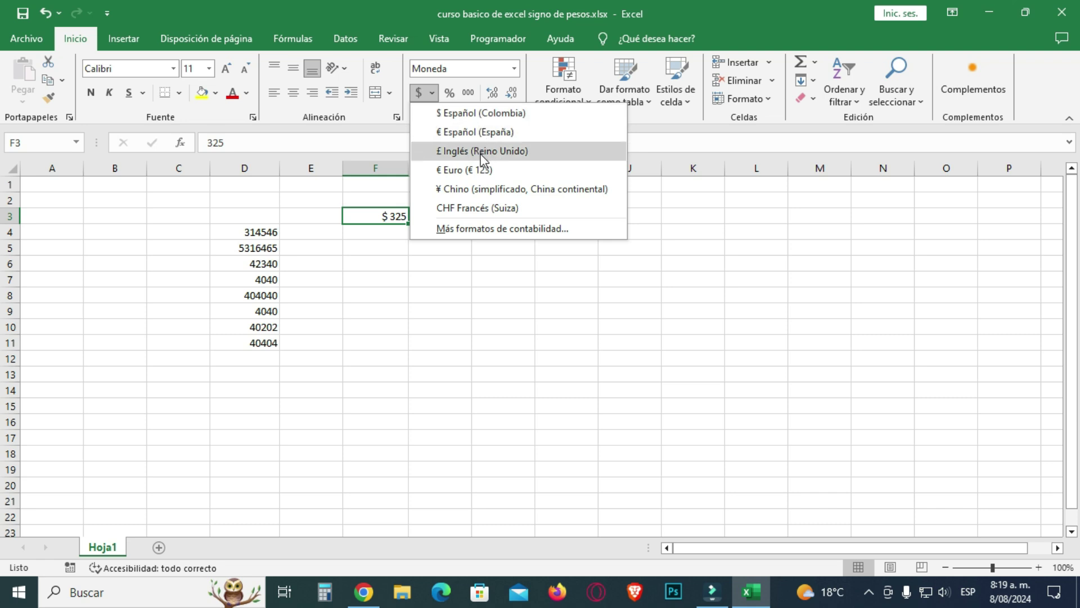
pyautogui.click(497, 278)
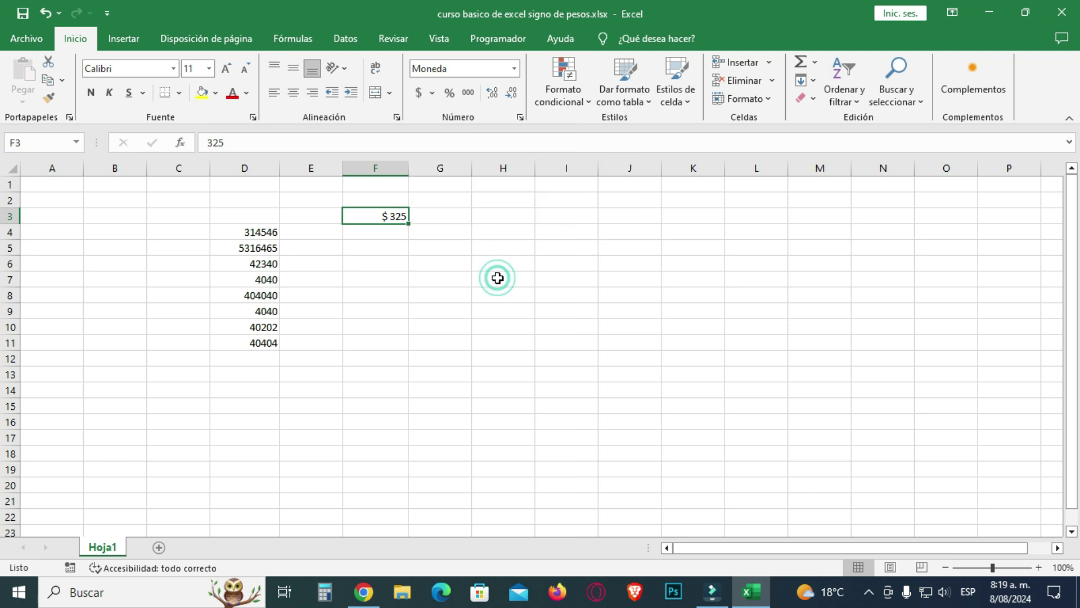
pyautogui.click(520, 117)
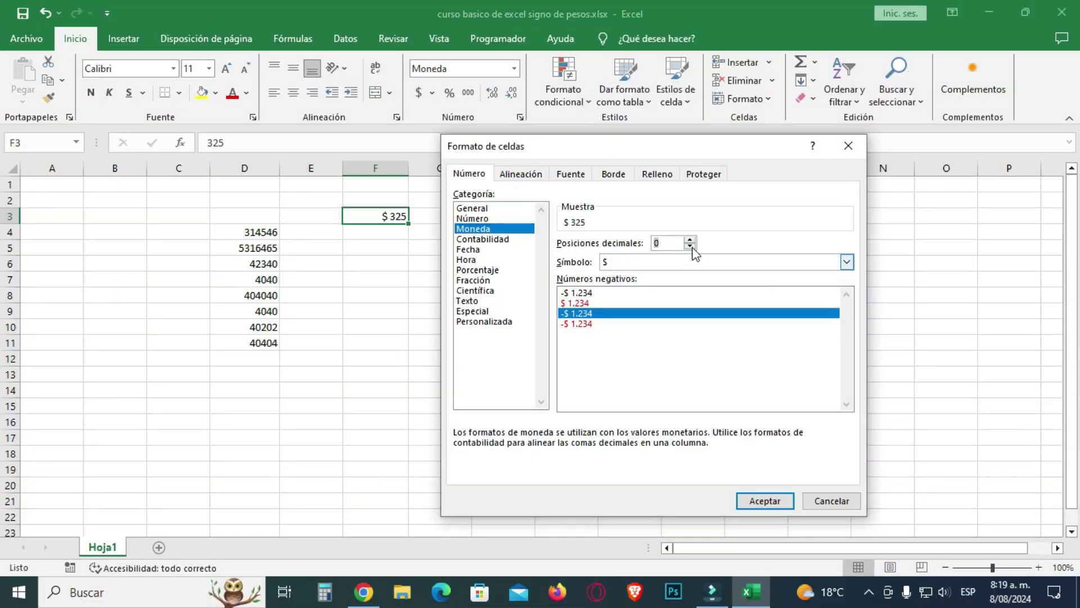
pyautogui.click(690, 240)
pyautogui.click(690, 240)
pyautogui.click(690, 240)
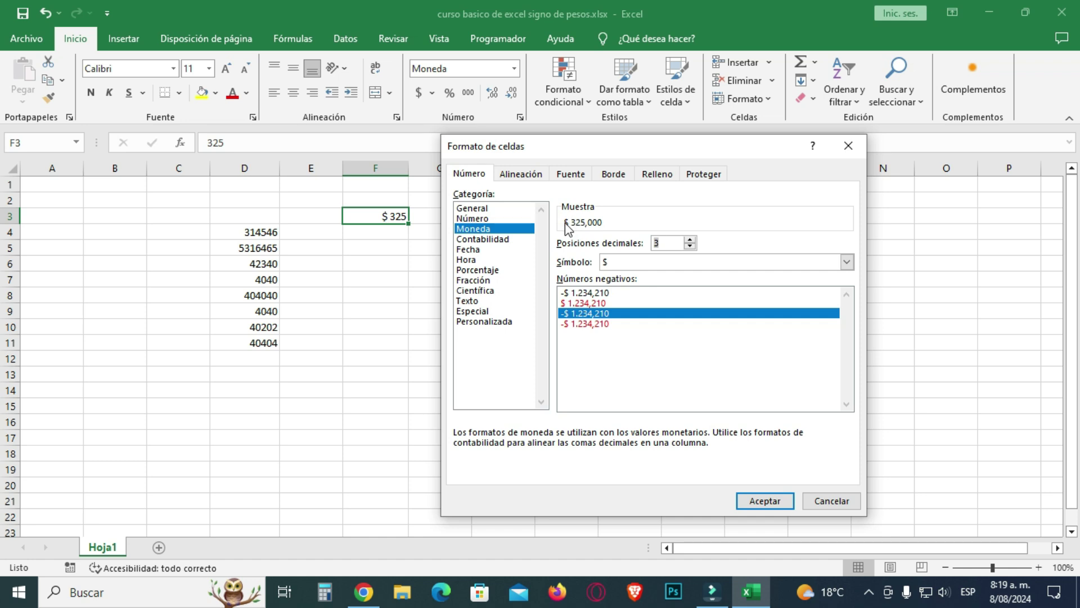
pyautogui.click(768, 501)
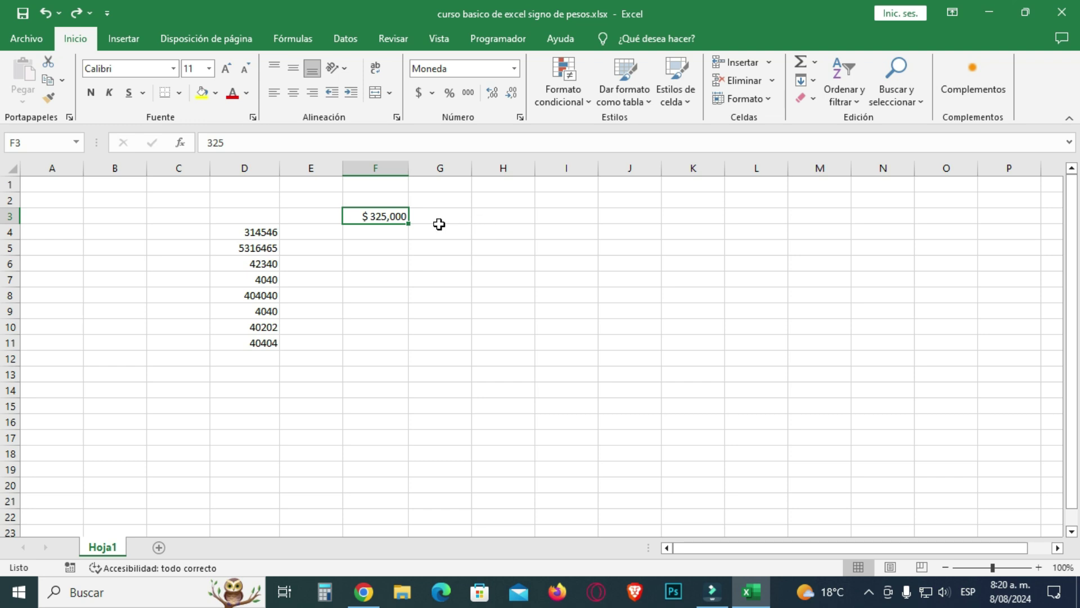
# Step: Apply the € Español (España) accounting format to F3, showing 325,00 €
pyautogui.click(433, 93)
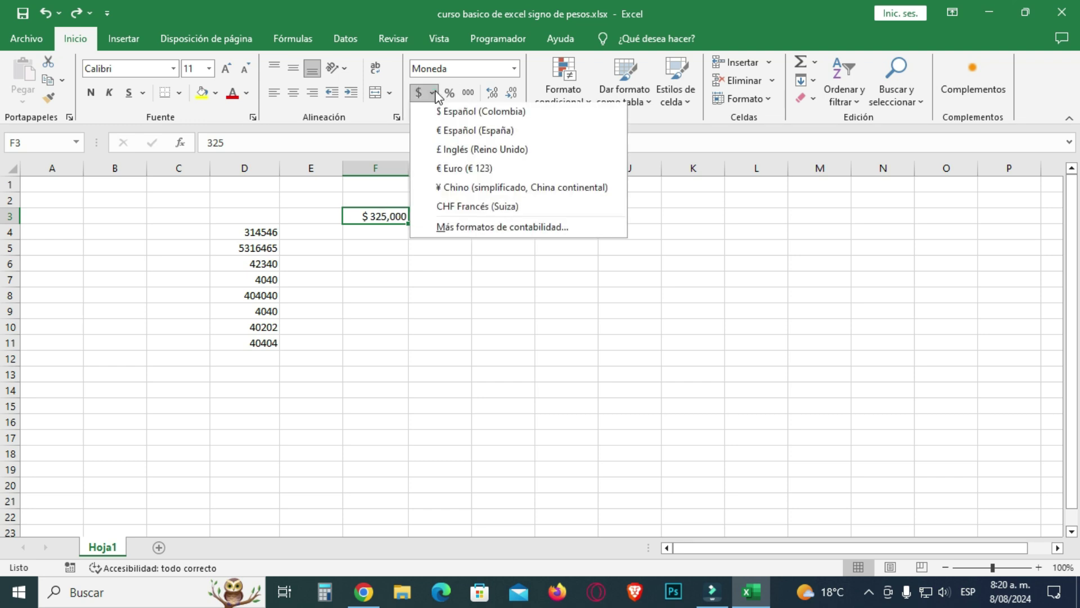
pyautogui.click(489, 133)
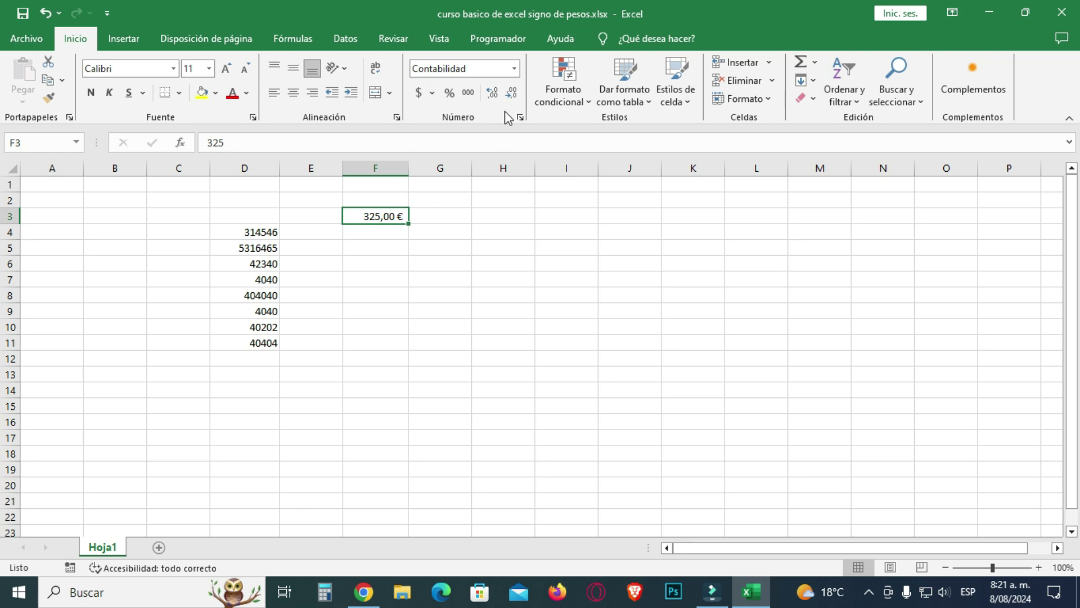
# Step: Format F3 as Currency with the £ Inglés (Reino Unido) symbol, displaying £325,00
pyautogui.click(520, 117)
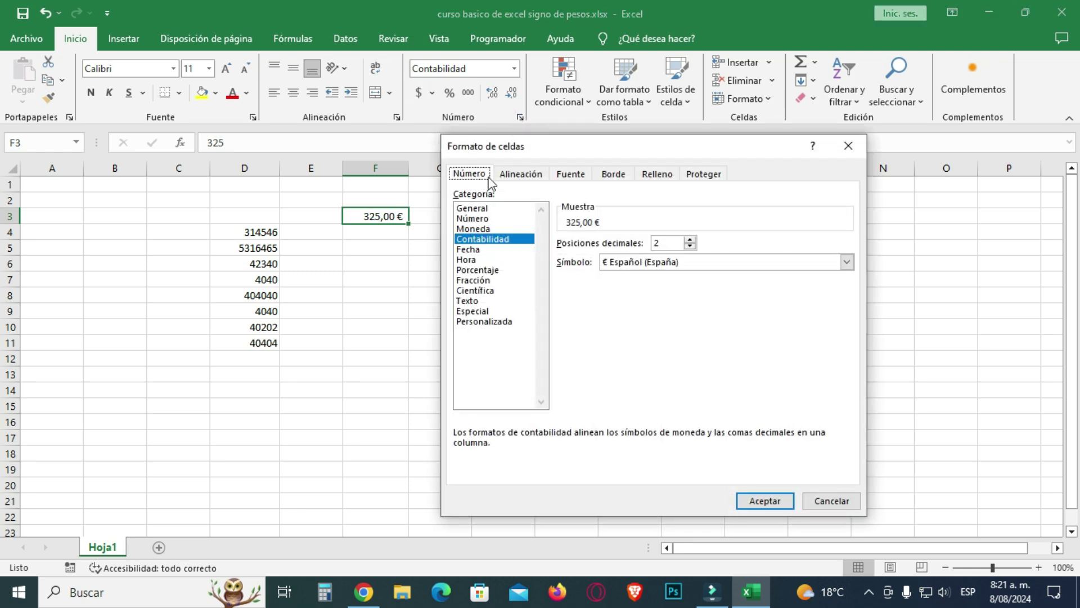
pyautogui.click(476, 229)
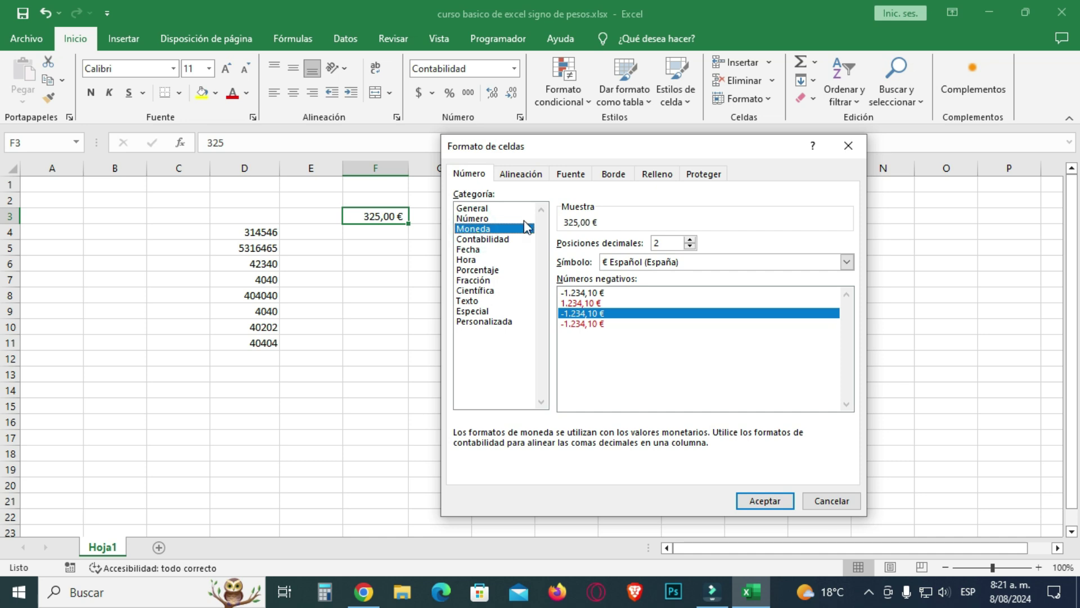
pyautogui.click(848, 262)
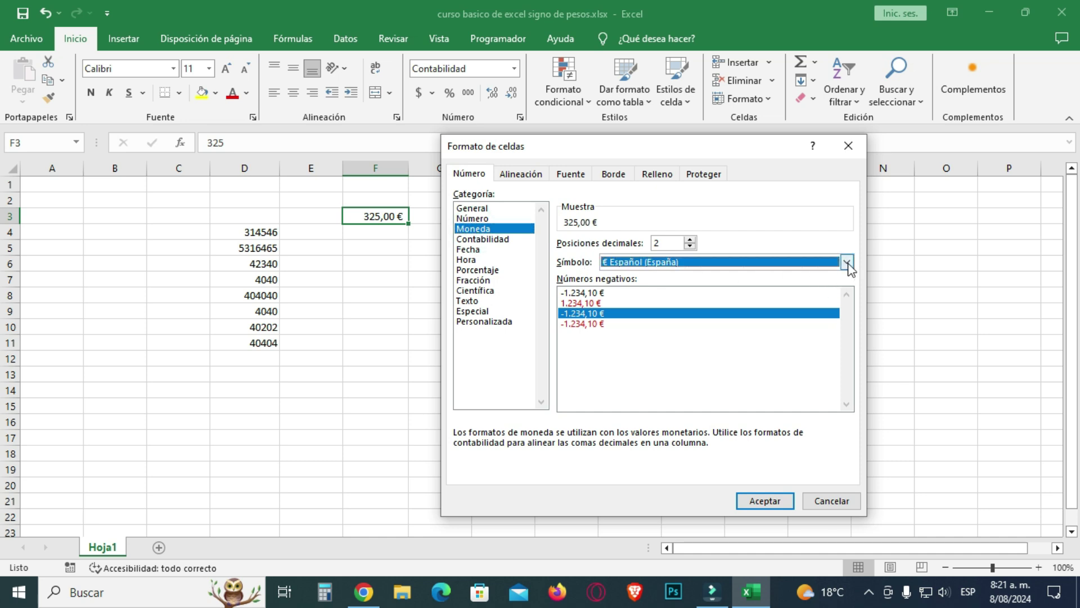
pyautogui.click(847, 262)
pyautogui.scroll(10, 829, 268)
pyautogui.scroll(-1, 688, 299)
pyautogui.scroll(-1, 688, 299)
pyautogui.scroll(-1, 687, 299)
pyautogui.scroll(-1, 687, 301)
pyautogui.scroll(-1, 687, 301)
pyautogui.scroll(-1, 684, 307)
pyautogui.scroll(-1, 675, 315)
pyautogui.scroll(-1, 669, 324)
pyautogui.scroll(-1, 670, 323)
pyautogui.scroll(-1, 669, 324)
pyautogui.scroll(-1, 670, 324)
pyautogui.scroll(-1, 670, 323)
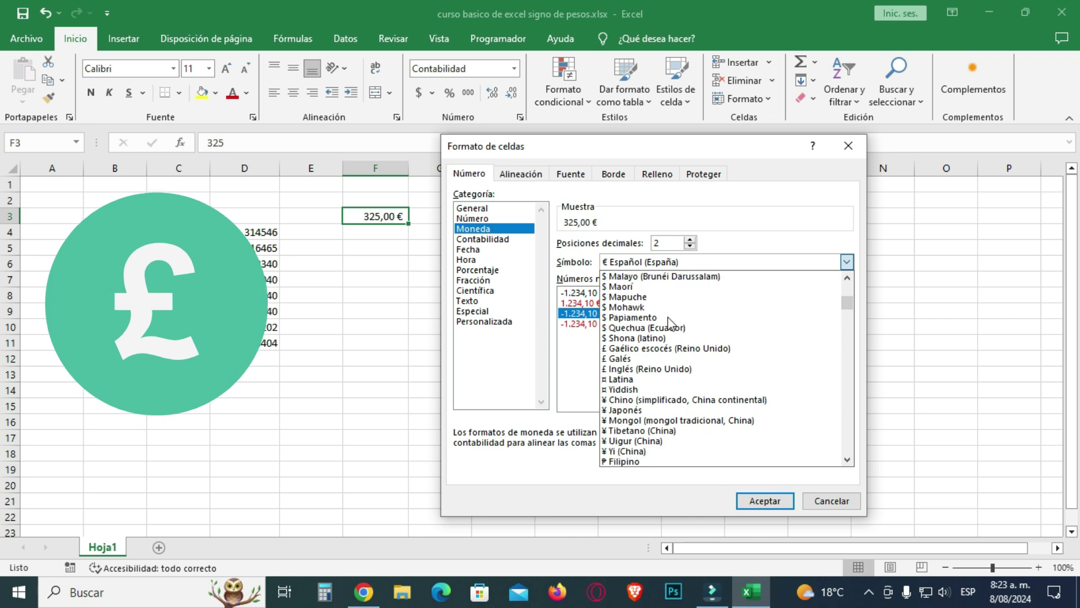
pyautogui.scroll(-1, 670, 349)
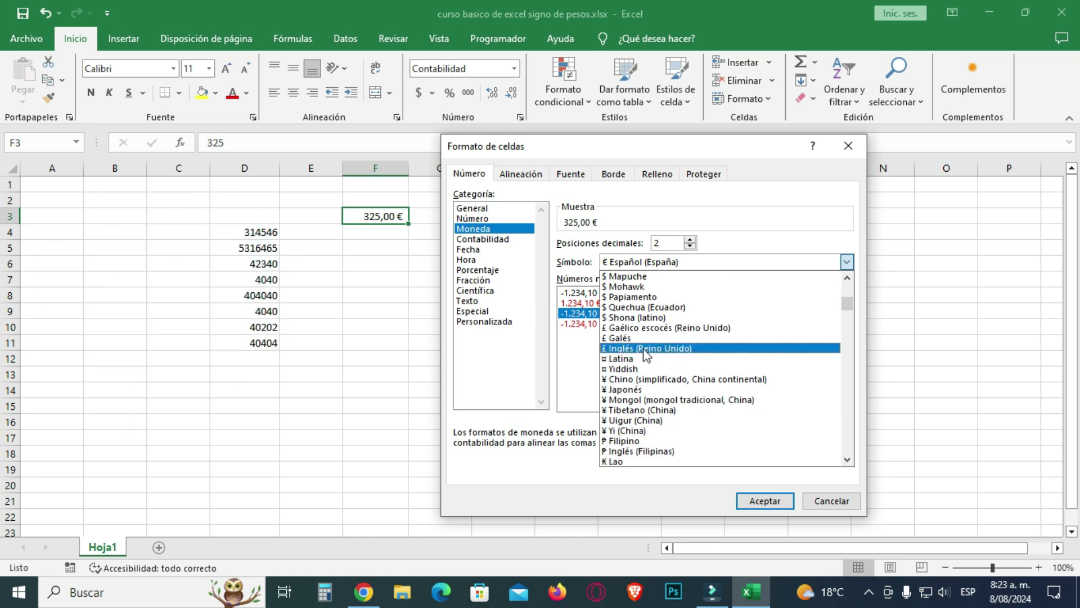
pyautogui.click(704, 350)
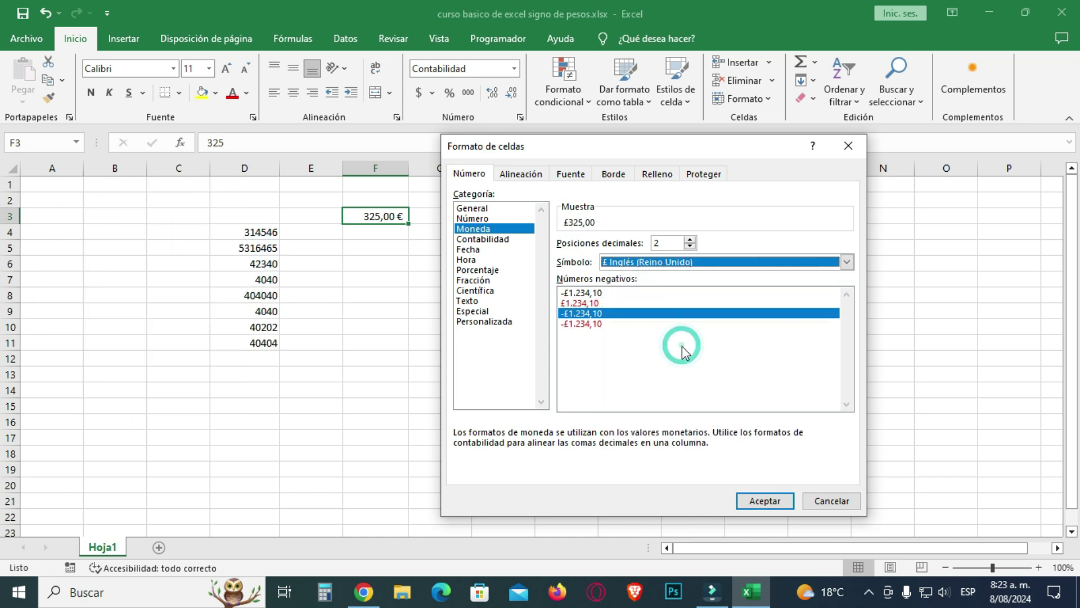
pyautogui.click(764, 499)
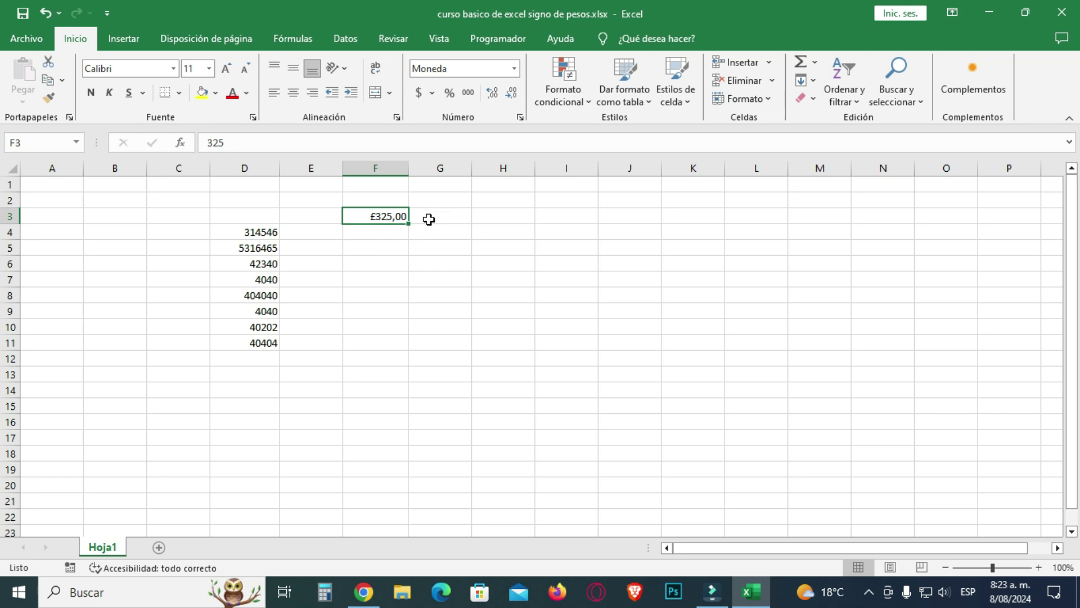
# Step: Put Todos los bordes (all borders) around every cell in C4:C11
pyautogui.click(432, 93)
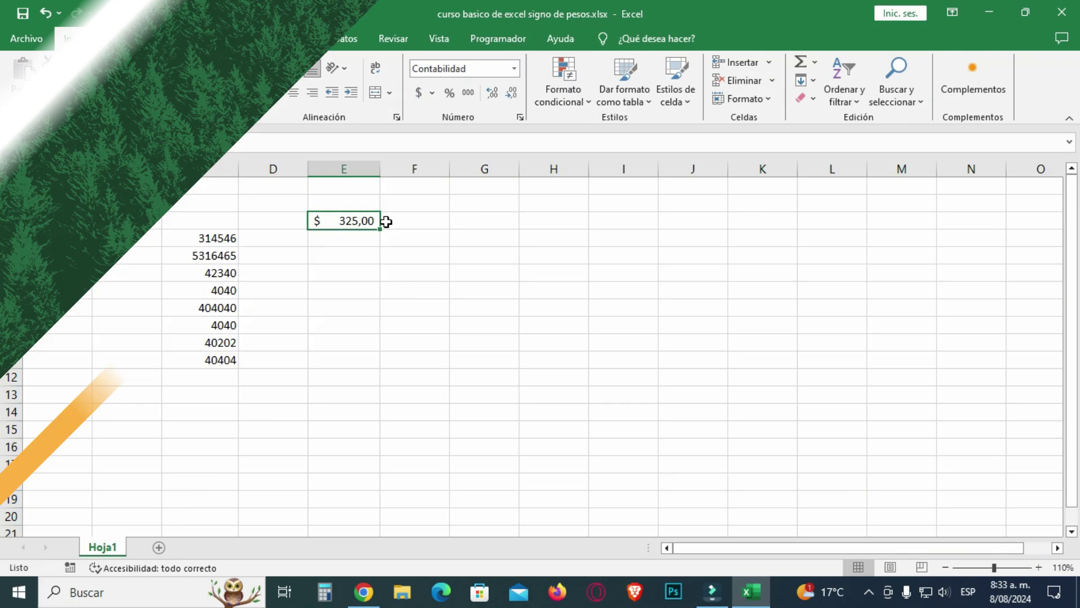
pyautogui.moveTo(194, 236); pyautogui.dragTo(220, 368)
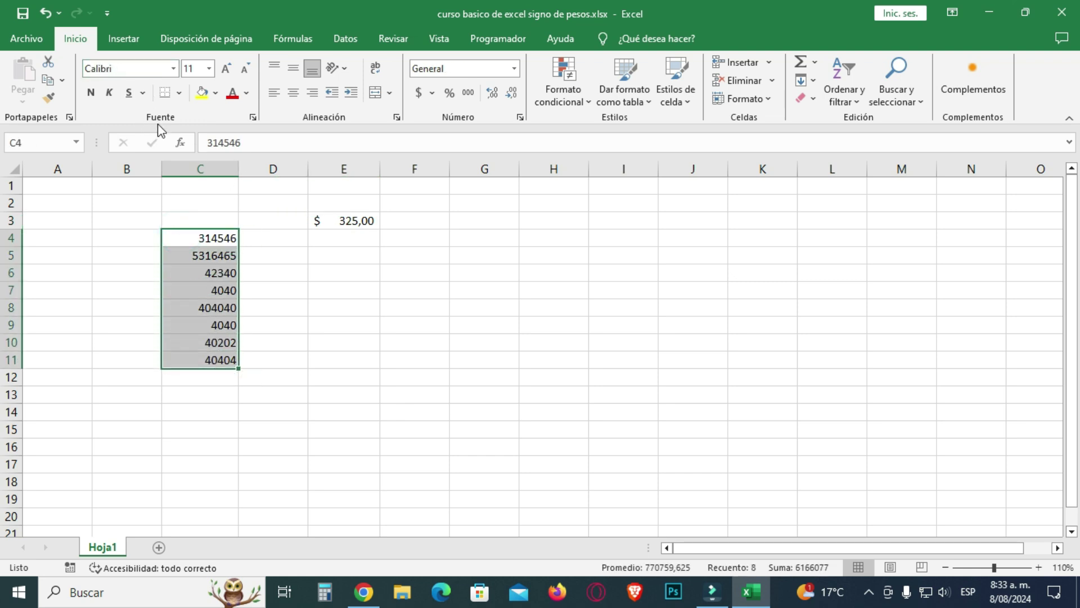
pyautogui.click(180, 96)
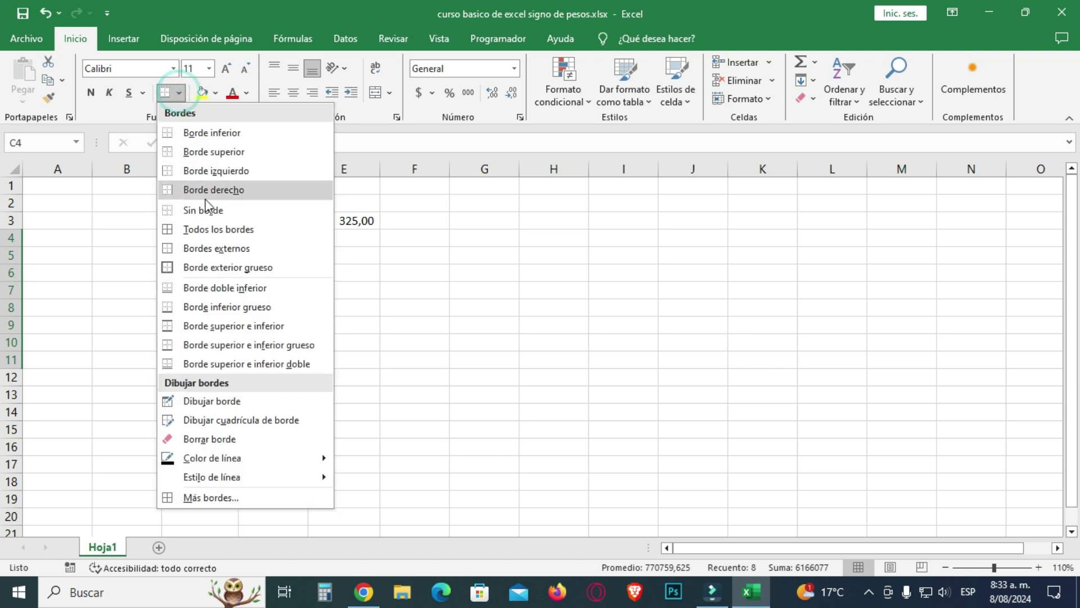
pyautogui.click(213, 227)
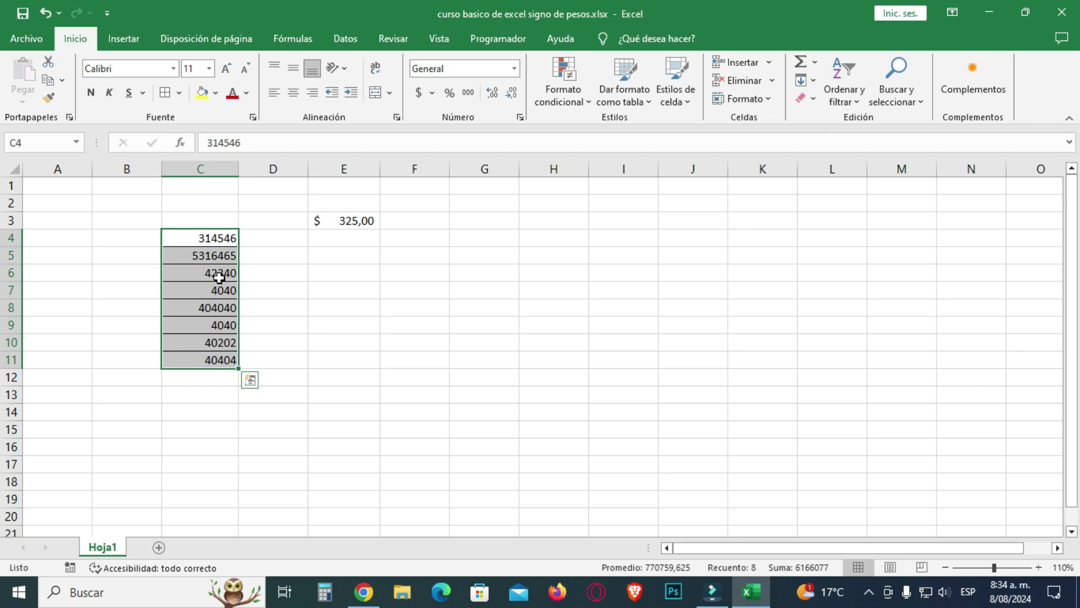
# Step: Format C4:C11 as Moneda with the $ symbol and two decimals, e.g. $ 314.546,00
pyautogui.click(521, 118)
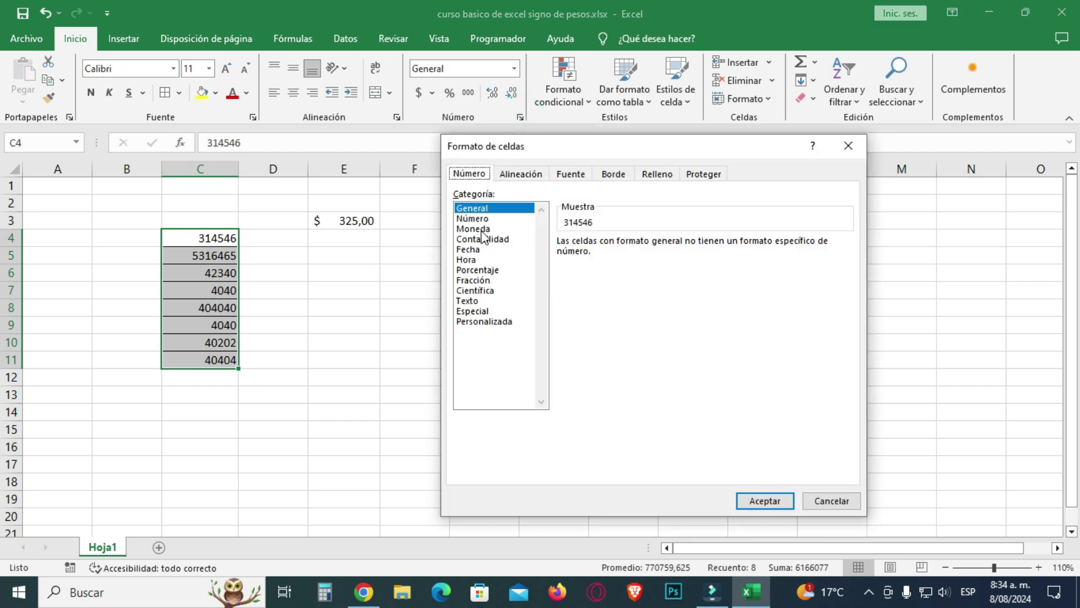
pyautogui.click(481, 229)
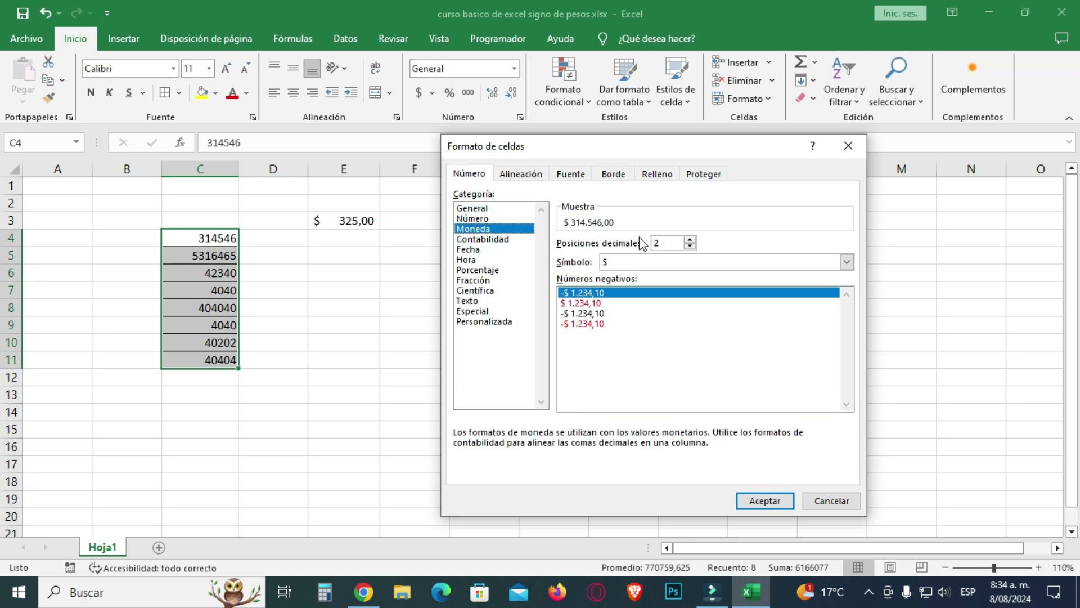
pyautogui.click(692, 263)
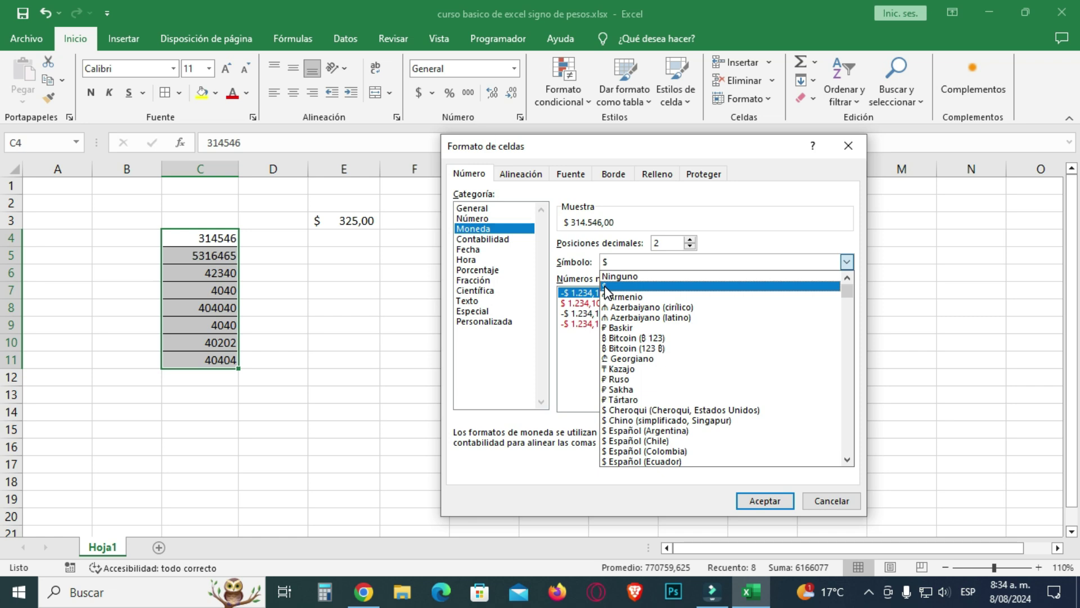
pyautogui.click(606, 287)
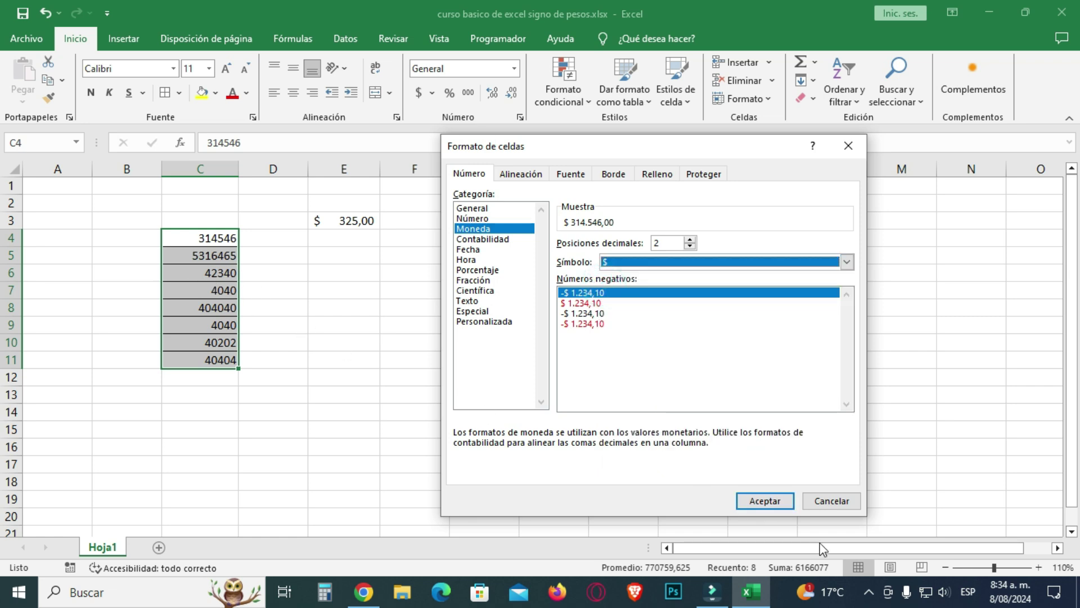
pyautogui.click(764, 501)
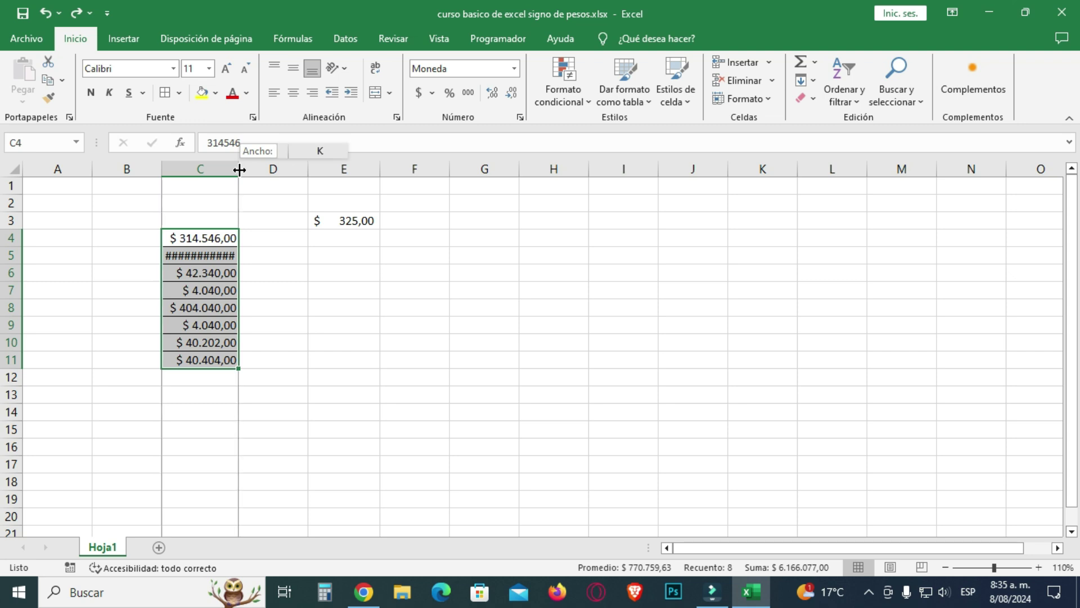
# Step: Autofit and widen column C so C5 shows $ 5.316.465,00 instead of ##########
pyautogui.doubleClick(239, 170)
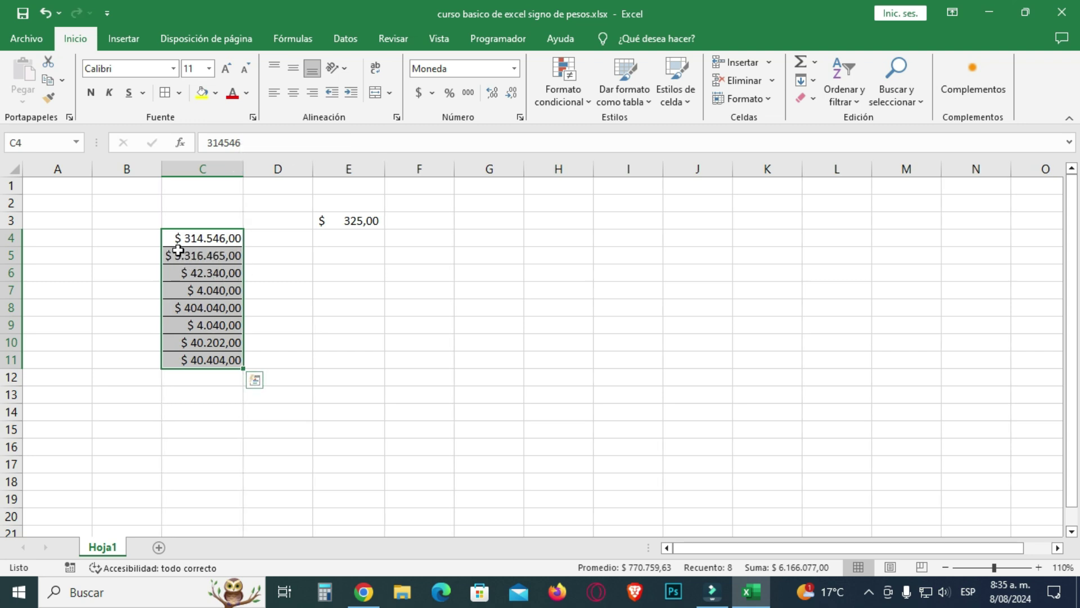
pyautogui.click(197, 243)
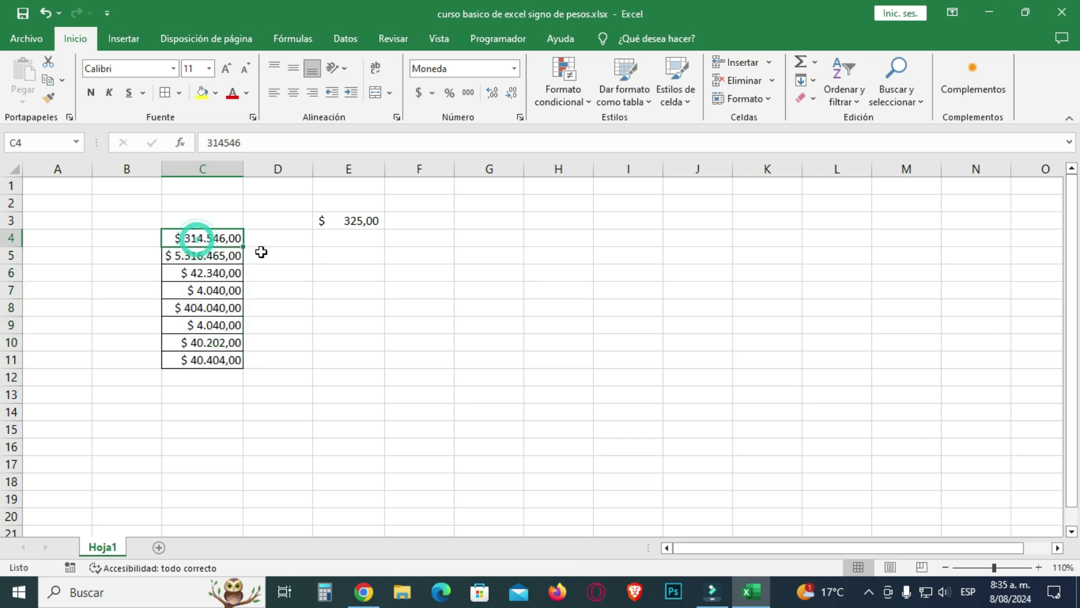
pyautogui.click(1039, 567)
pyautogui.click(1039, 567)
pyautogui.click(1039, 567)
pyautogui.click(1039, 567)
pyautogui.click(1039, 567)
pyautogui.click(1040, 567)
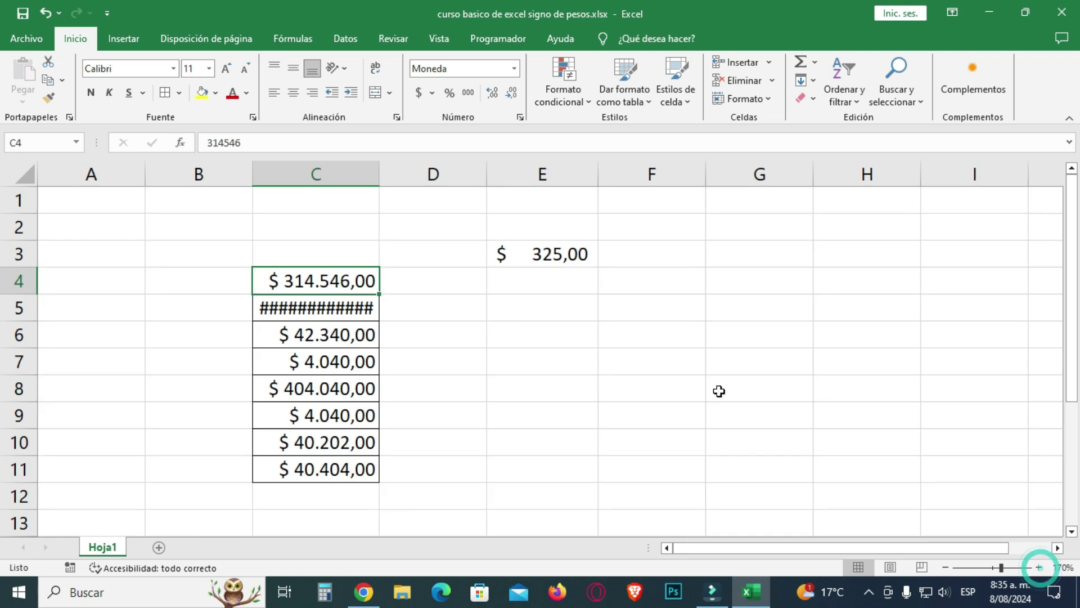
pyautogui.moveTo(380, 176); pyautogui.dragTo(384, 176)
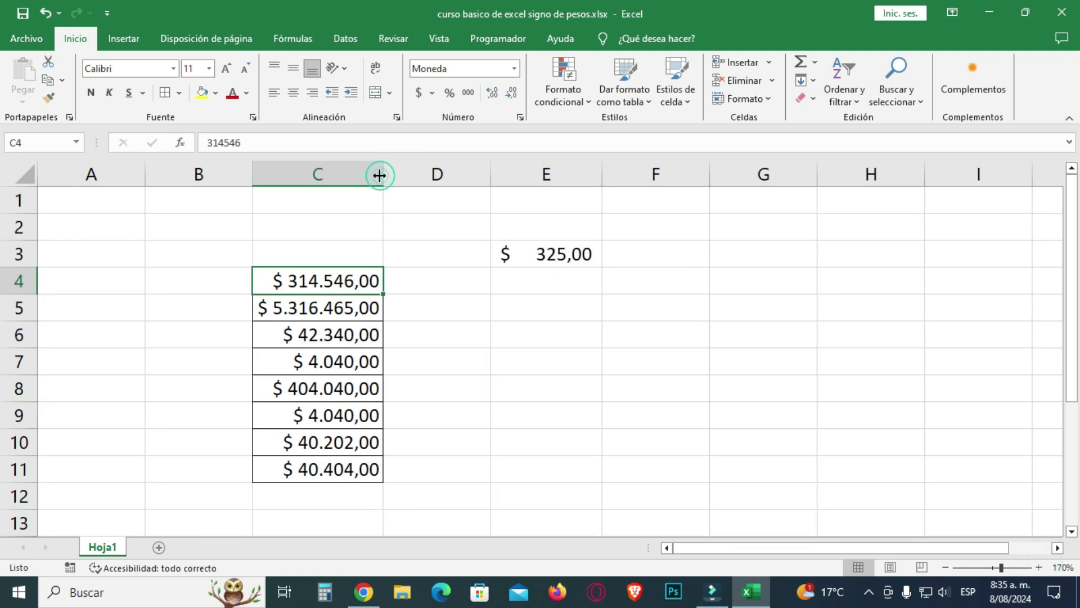
pyautogui.scroll(-2, 314, 246)
pyautogui.scroll(2, 316, 314)
# Step: Give C4:C11 a light peach fill and bold text, with their Format Cells settings open
pyautogui.moveTo(326, 279); pyautogui.dragTo(315, 469)
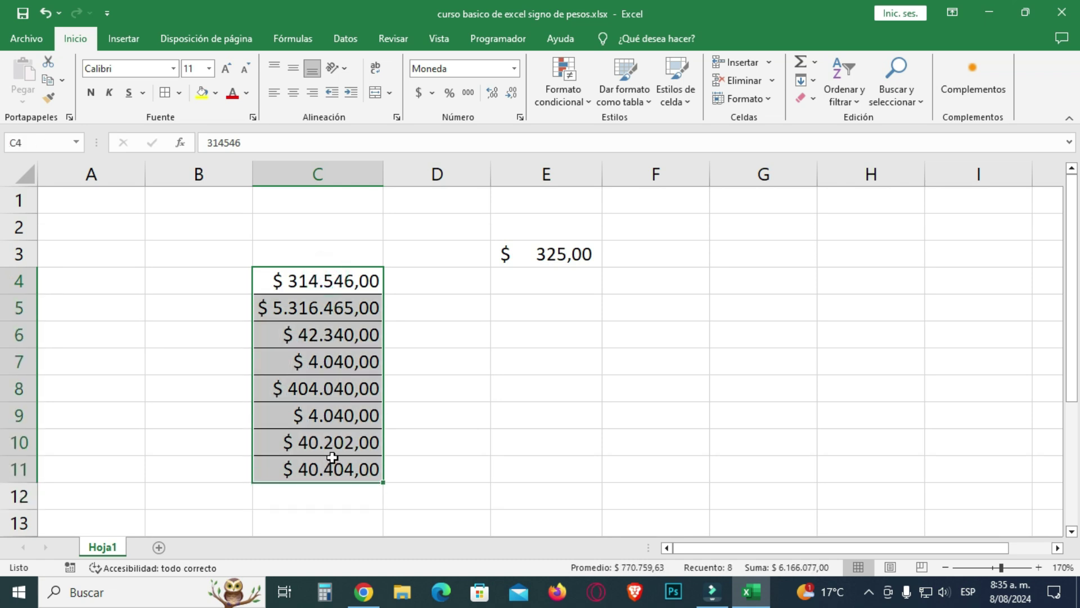
pyautogui.click(219, 94)
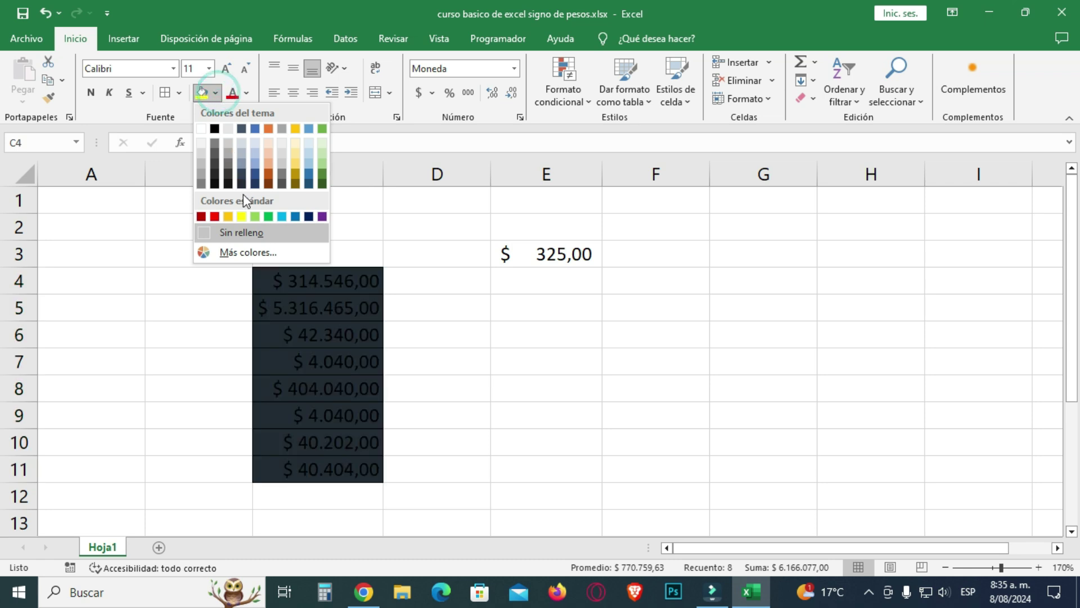
pyautogui.click(268, 144)
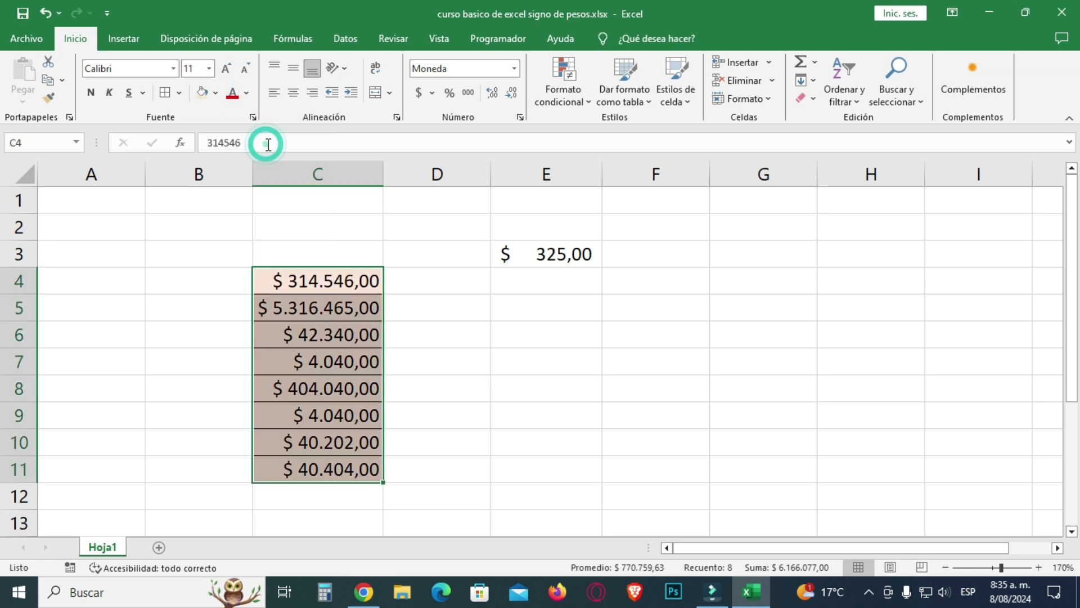
pyautogui.click(93, 97)
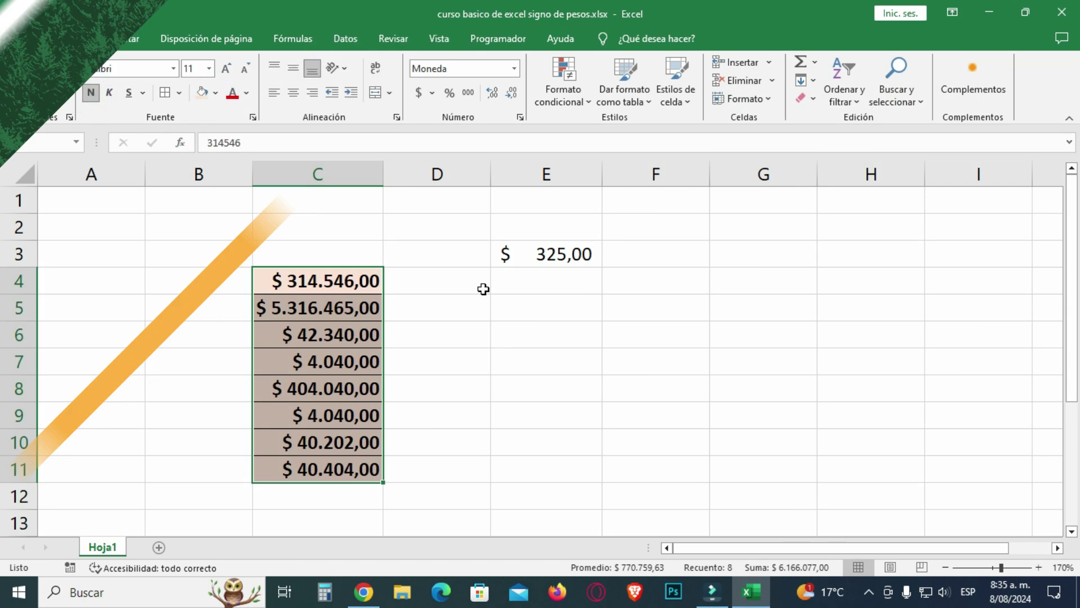
pyautogui.click(466, 220)
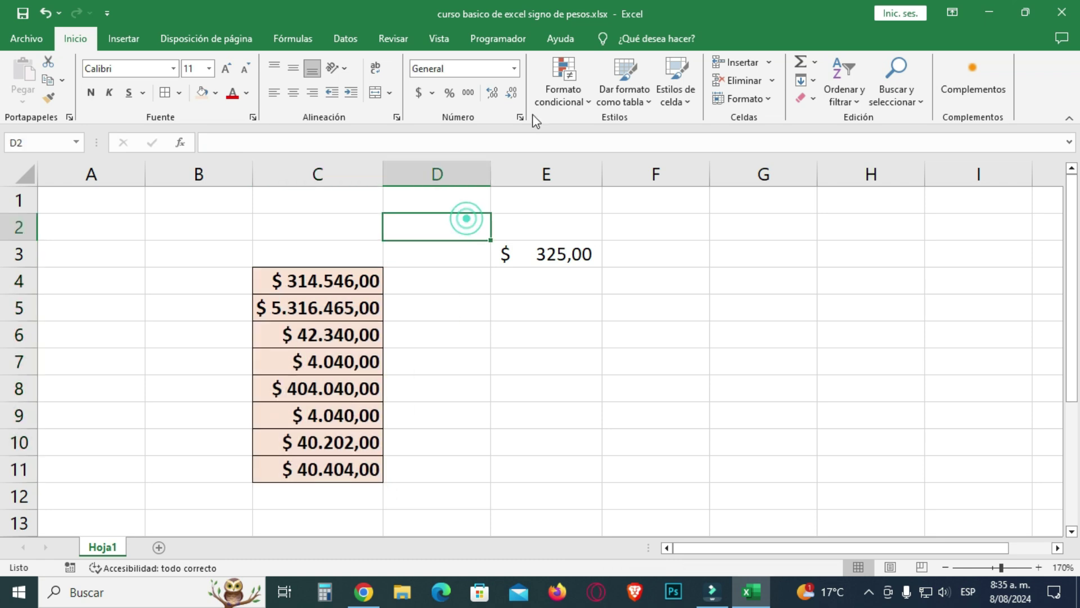
pyautogui.moveTo(346, 283); pyautogui.dragTo(353, 467)
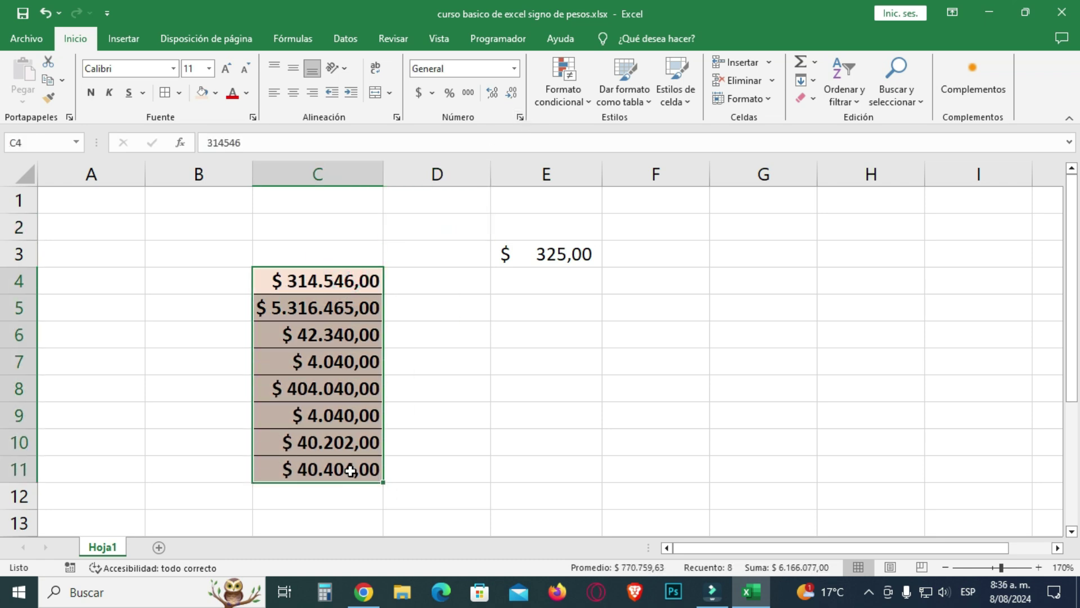
pyautogui.click(520, 117)
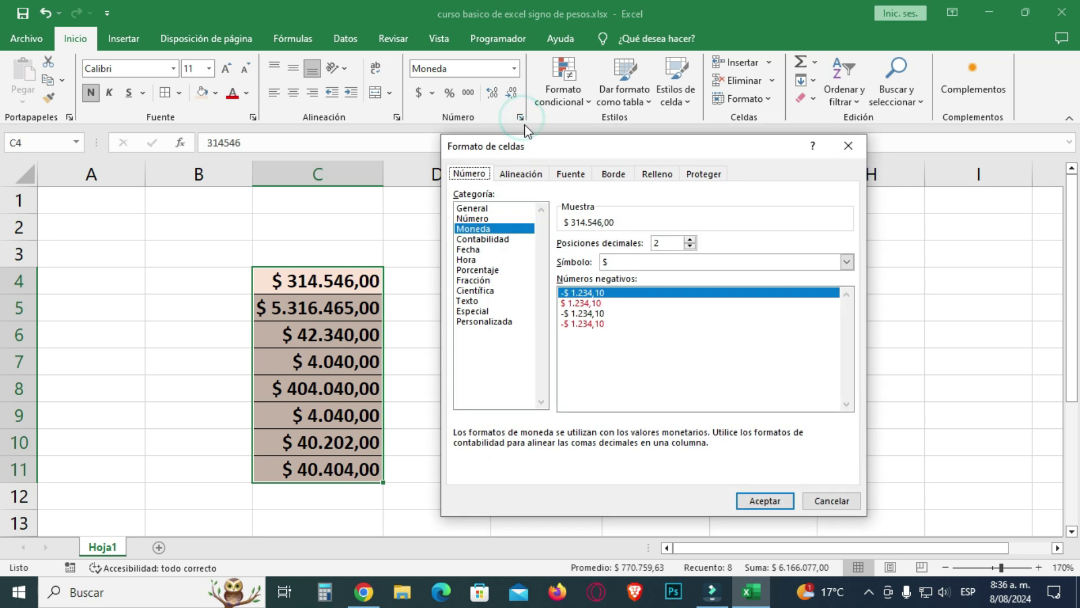
# Step: Set C4:C11's currency to 0 decimal places, showing values like $ 314.546
pyautogui.click(690, 246)
pyautogui.click(689, 246)
pyautogui.click(756, 500)
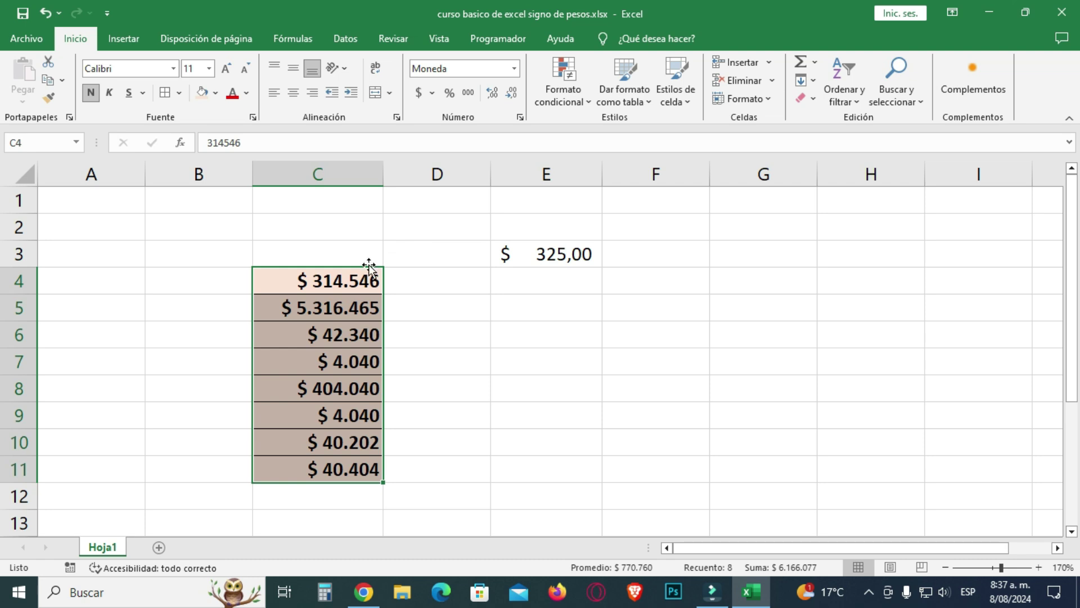
# Step: Reformat C4:C11 as Número with 2 decimals and thousands separator, removing the $ sign
pyautogui.click(520, 117)
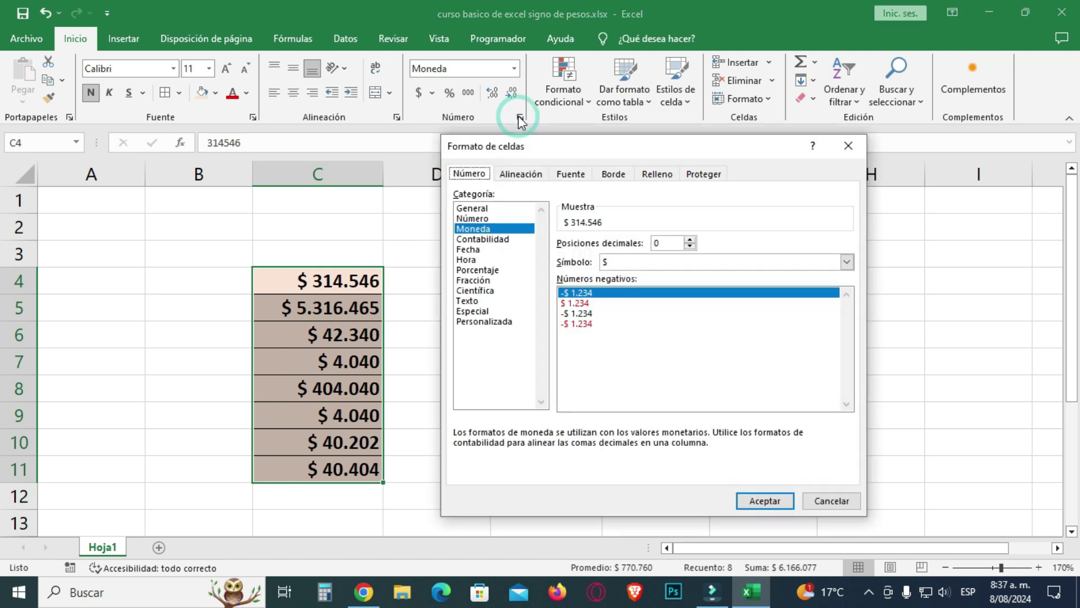
pyautogui.click(474, 218)
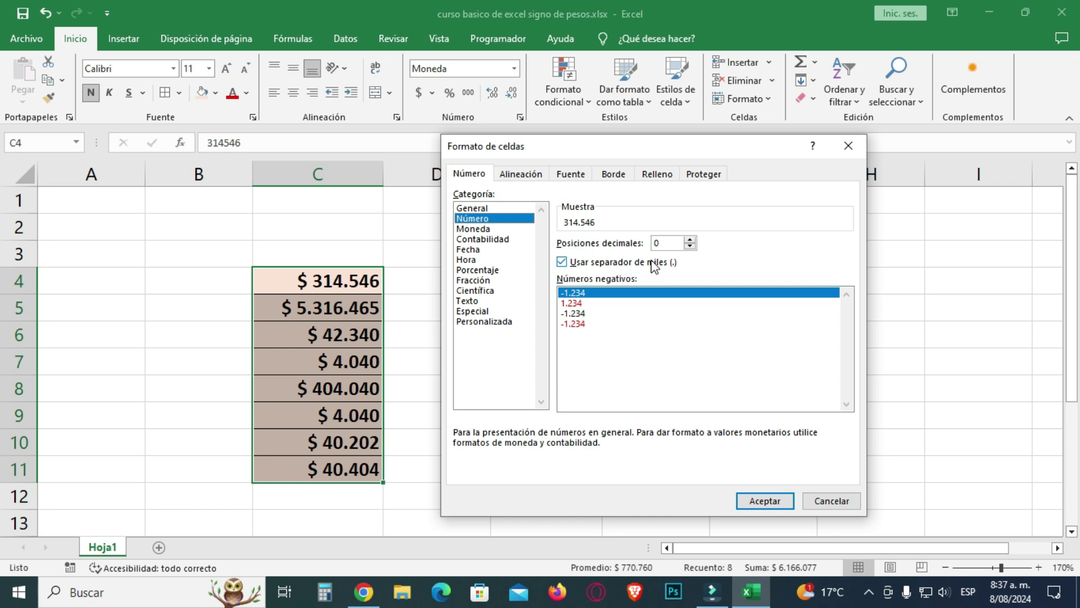
pyautogui.click(690, 240)
pyautogui.click(690, 240)
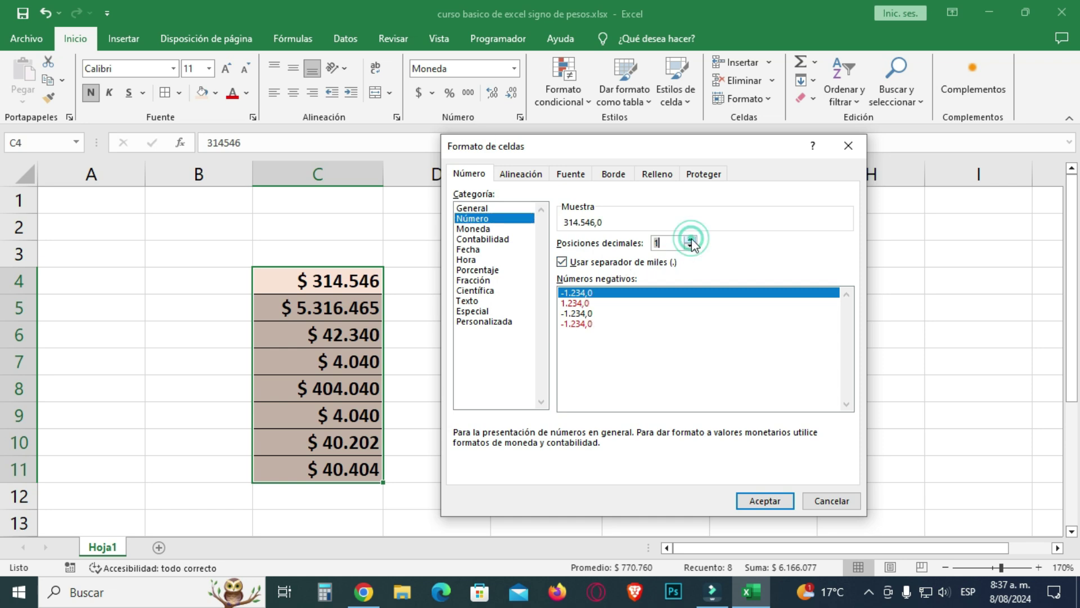
pyautogui.click(775, 497)
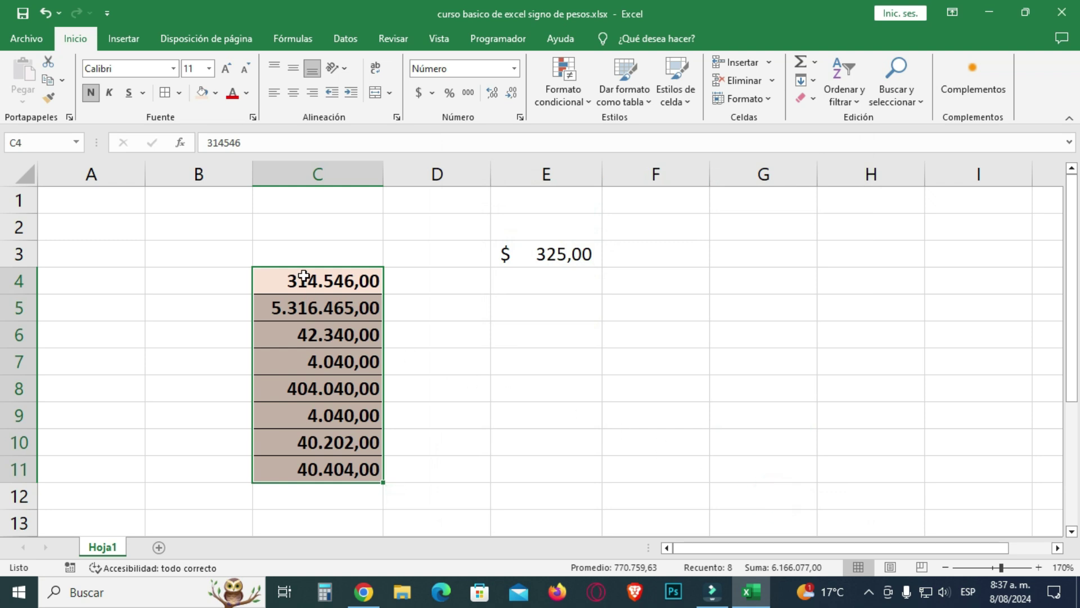